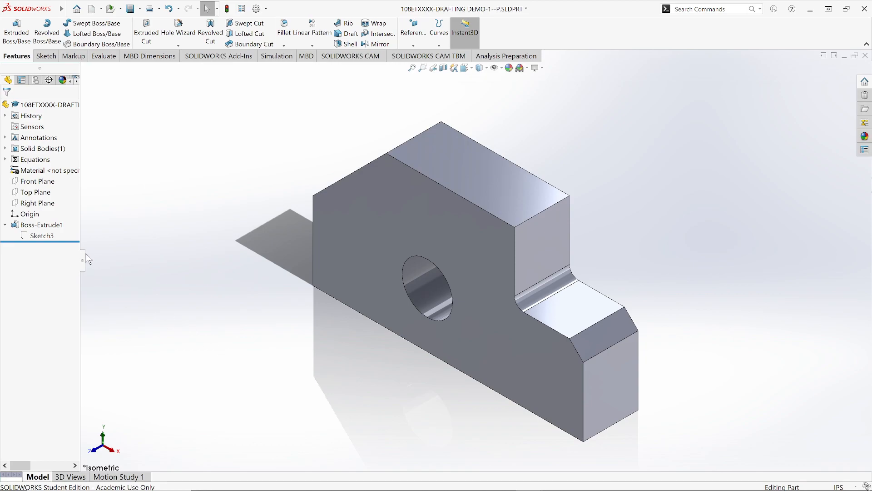
Step: Open the sketch of the finished extrusion for editing and examine its dimensioned profile in a fitted front view
double_click(48, 236)
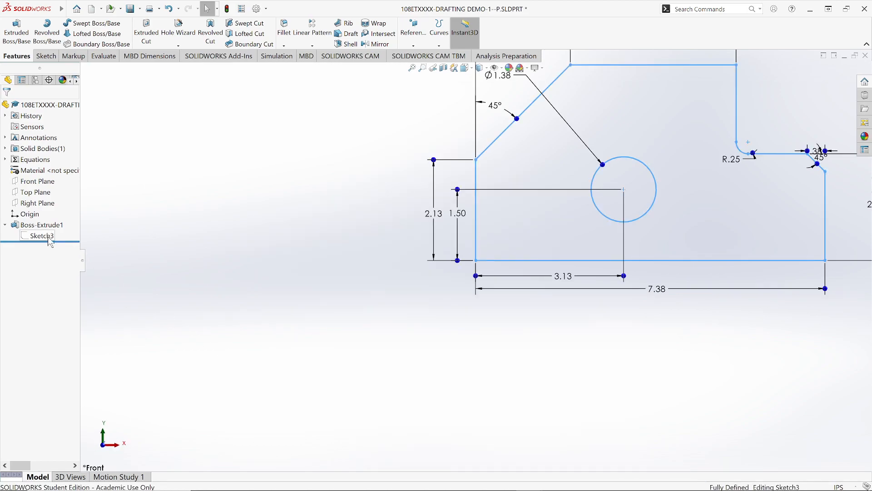
middle_click_drag(688, 179, 568, 217)
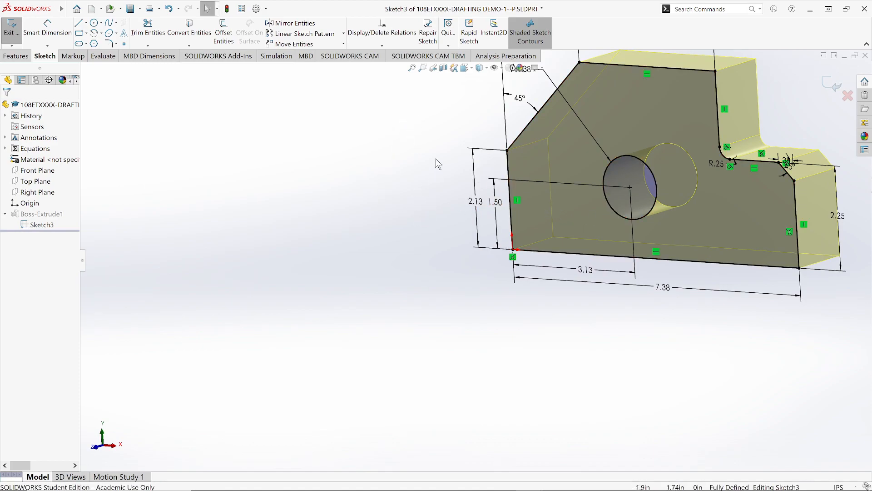
left_click(413, 68)
left_click(463, 68)
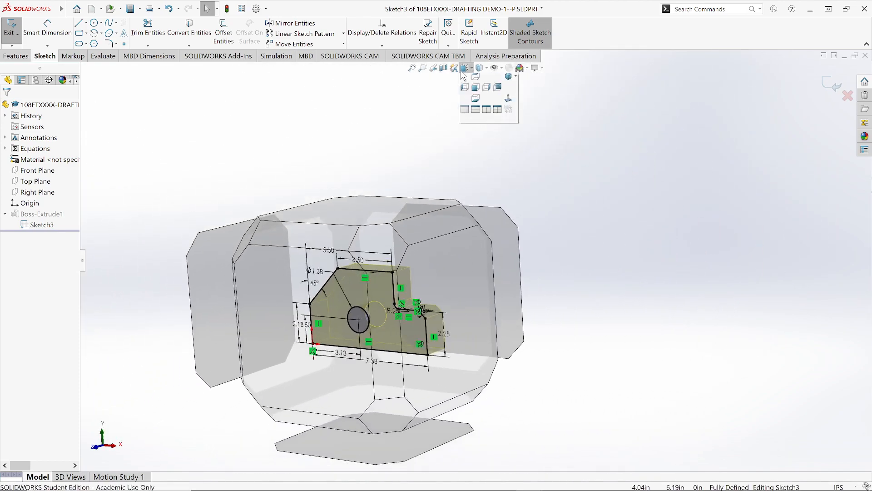
left_click(474, 102)
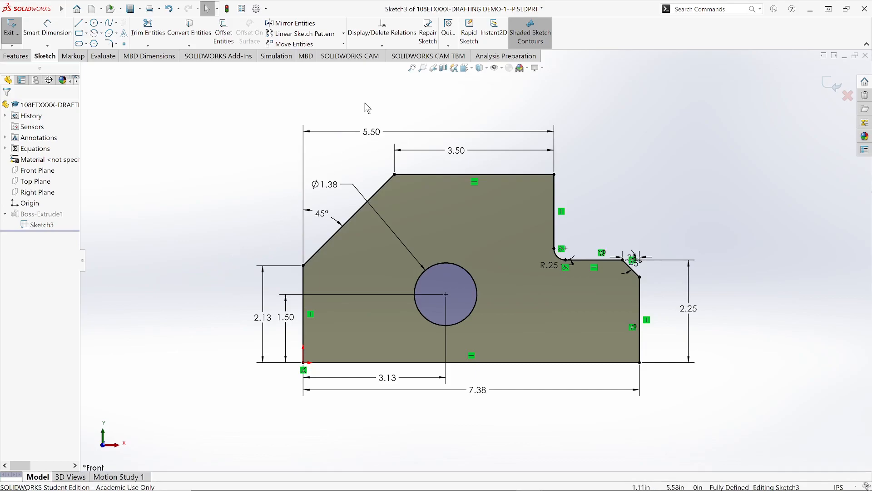
key("f")
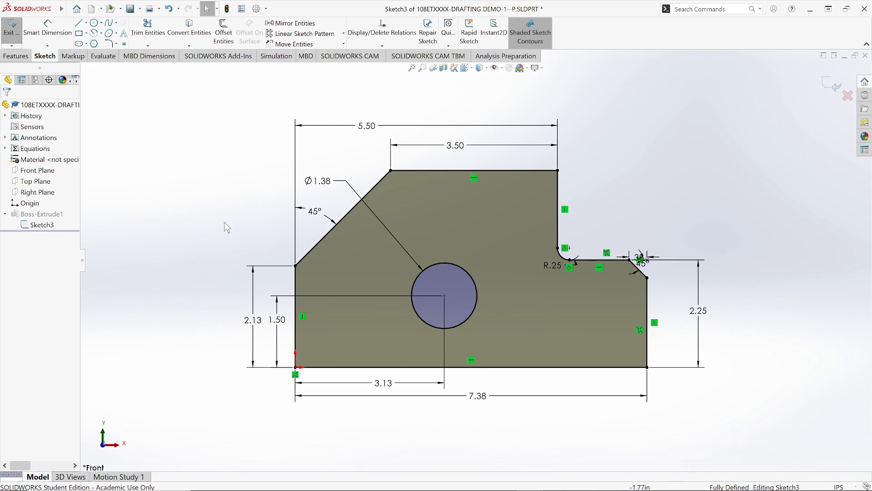
Step: Create a new part and start a sketch on its Front Plane
left_click(77, 12)
key("Escape")
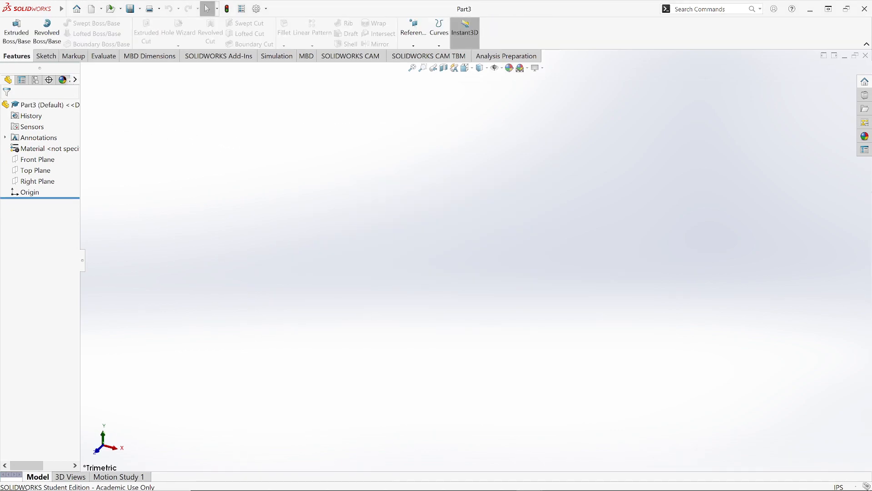
left_click(46, 56)
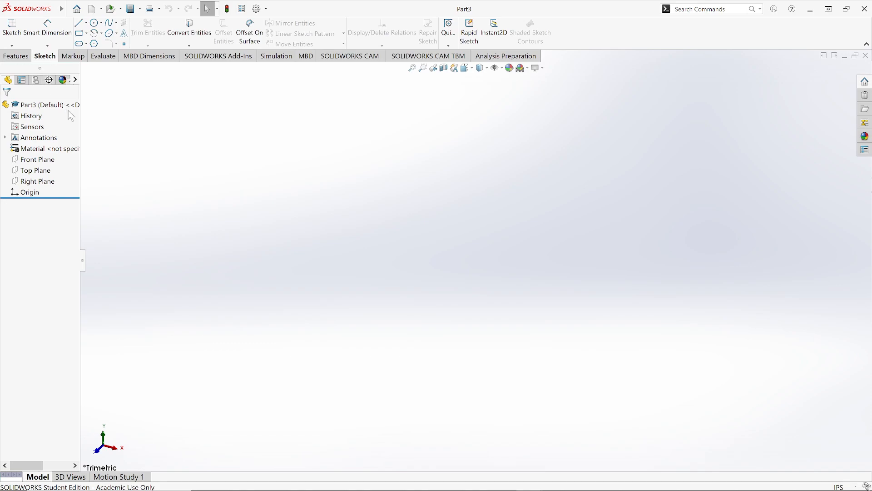
left_click(13, 33)
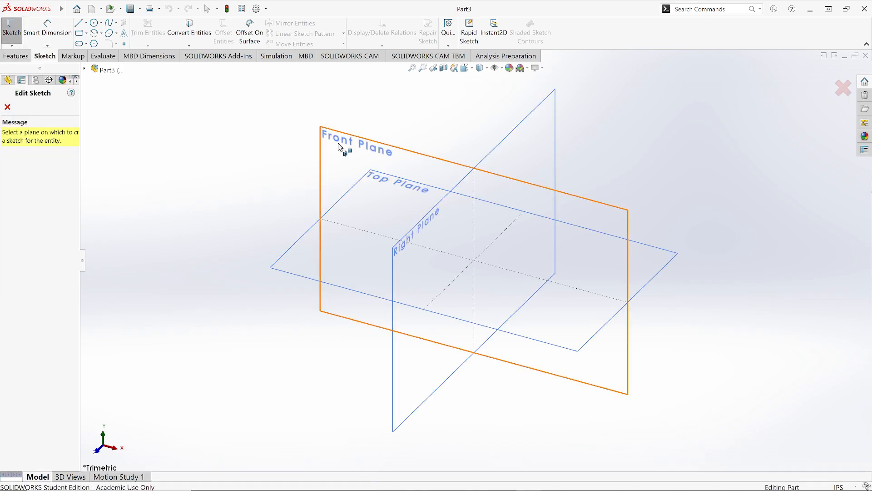
left_click(339, 144)
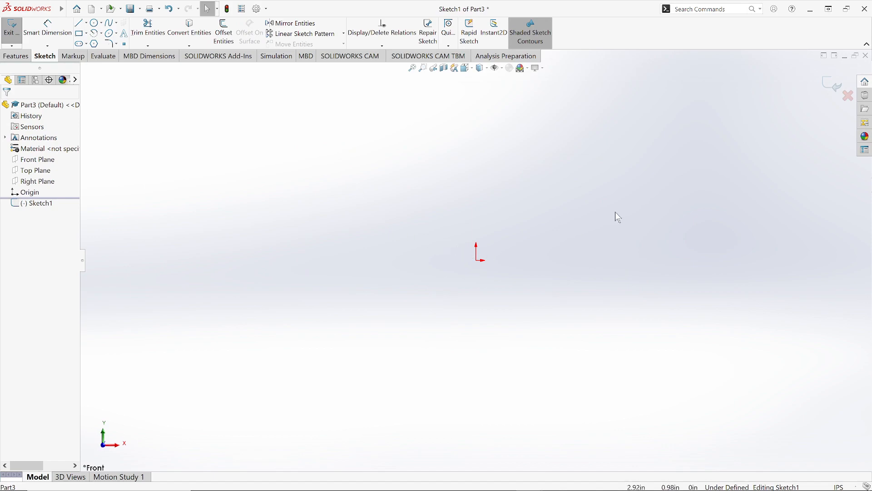
Step: Sketch a horizontal base line above the origin, a vertical line up from its right end, and a horizontal line about 1.92 in leftward
scroll(597, 203, "down", 4)
scroll(454, 245, "down", 1)
left_click(80, 23)
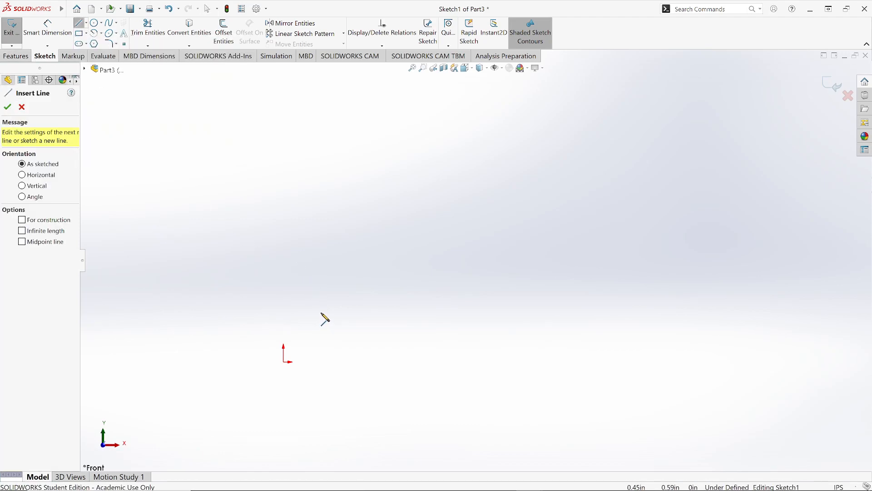
left_click(320, 310)
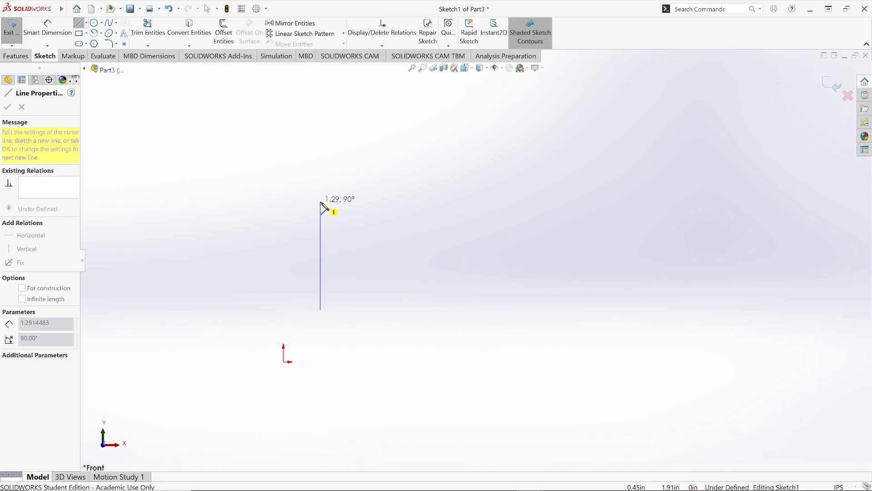
scroll(321, 203, "down", 1)
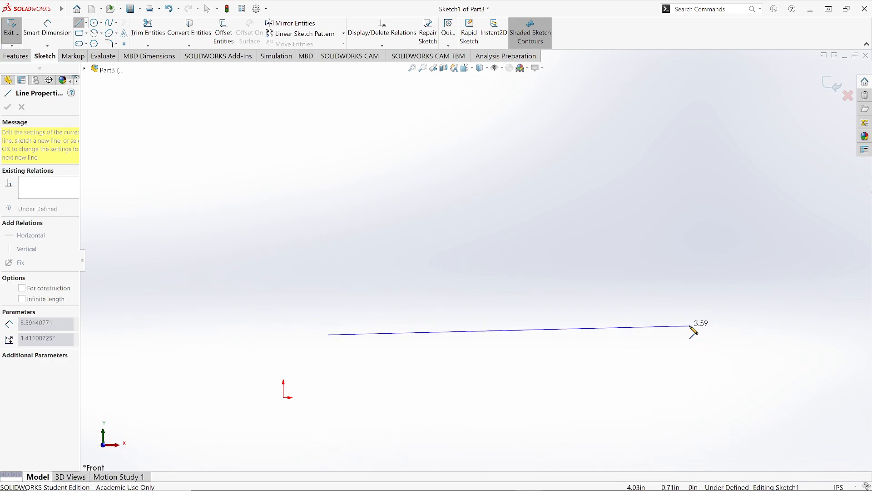
scroll(600, 318, "down", 3)
scroll(600, 318, "up", 2)
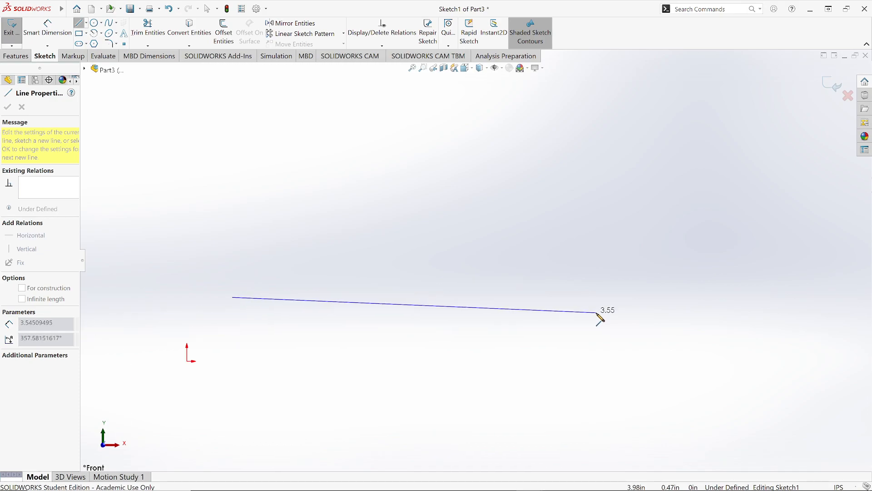
scroll(741, 297, "down", 2)
scroll(517, 308, "up", 3)
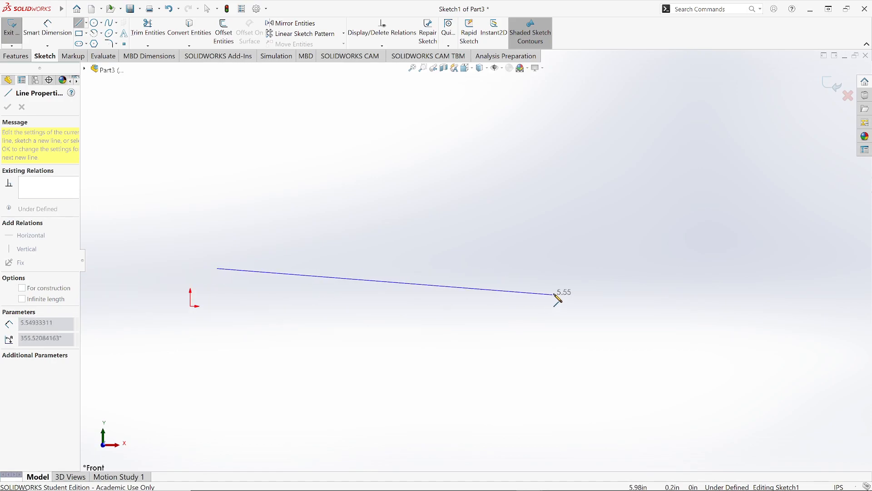
left_click(658, 269)
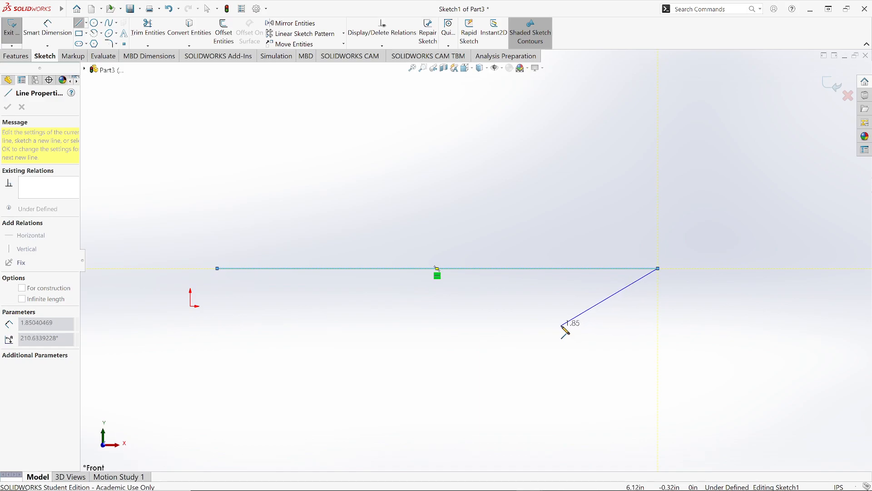
left_click(658, 164)
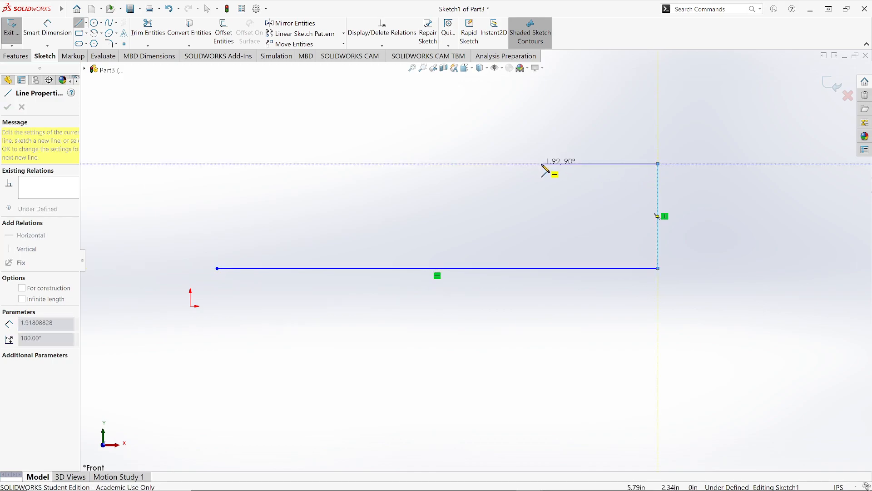
left_click(541, 164)
middle_click_drag(534, 126, 545, 178)
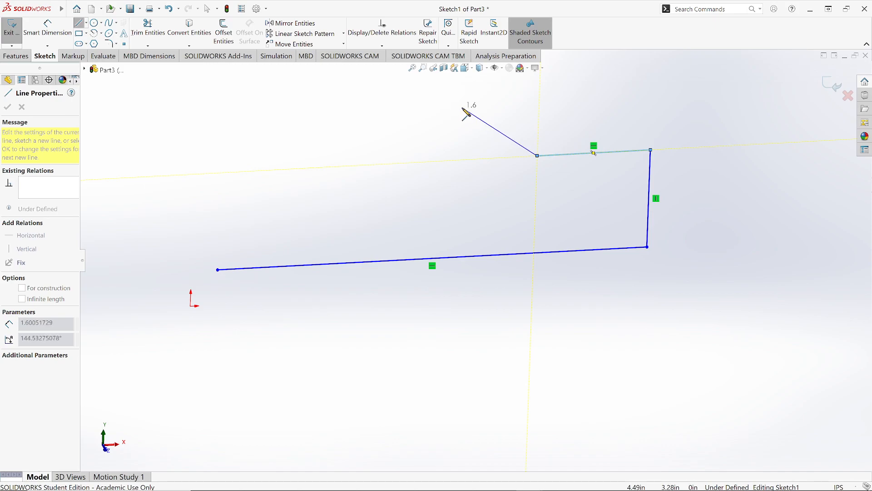
left_click(464, 68)
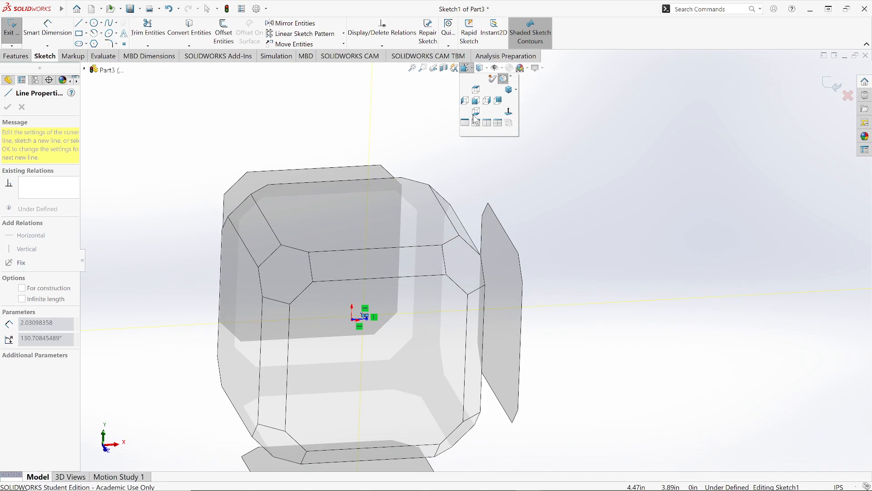
left_click(475, 100)
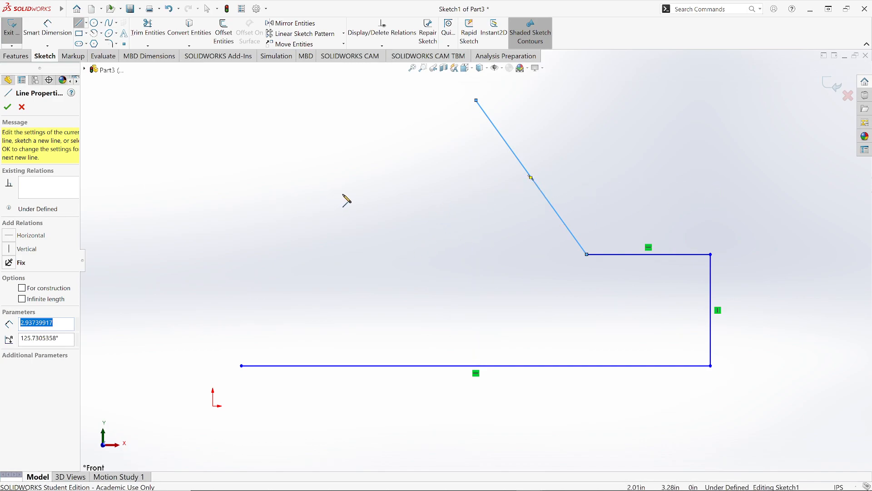
key("Escape")
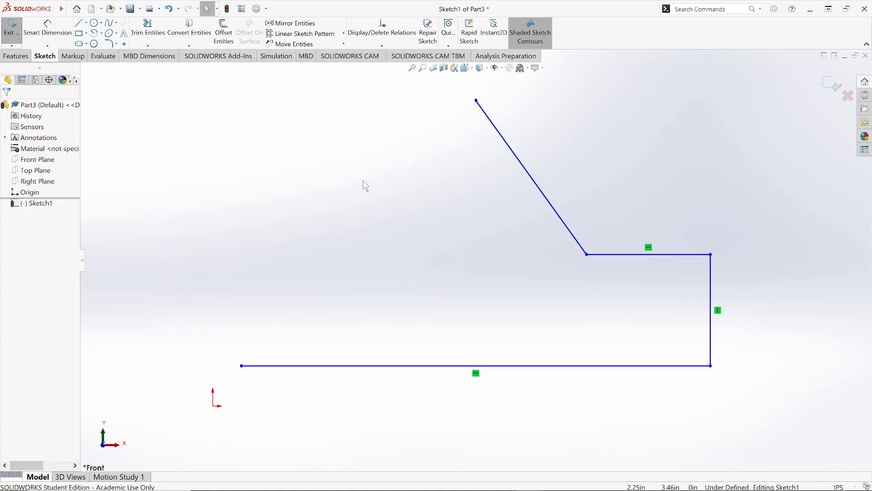
left_click(525, 170)
key("Delete")
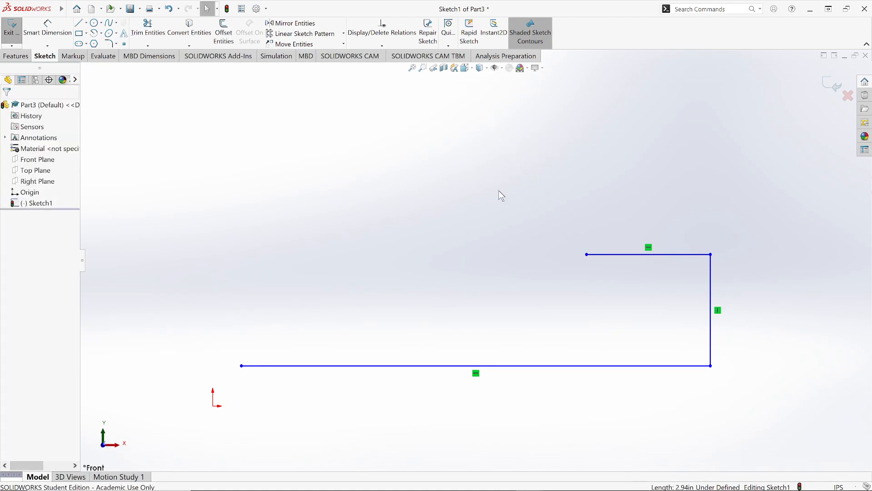
Step: Close the profile from the base's left end with a vertical, a diagonal, a top line about 3.64 in and a vertical about 2.05 in
left_click(79, 26)
left_click(242, 366)
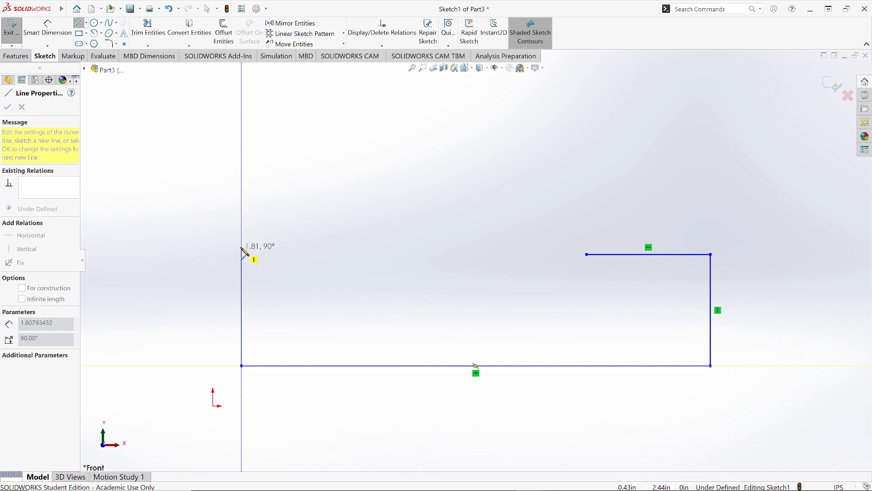
left_click(241, 243)
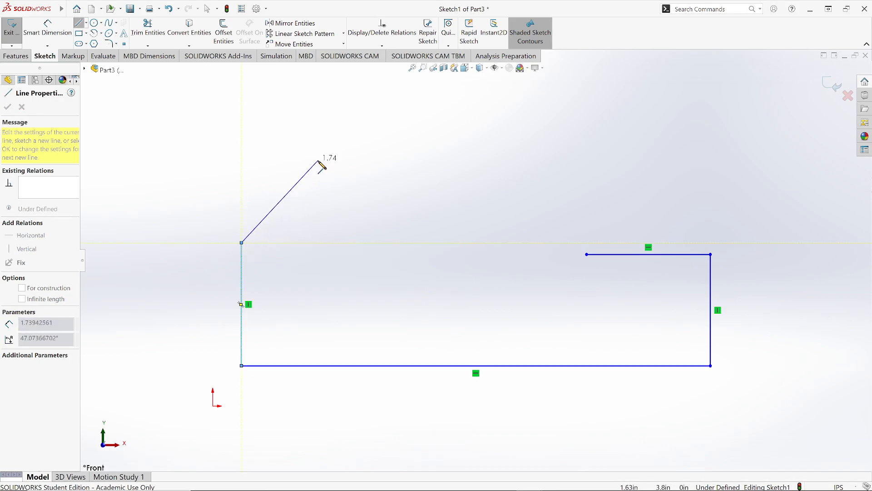
left_click(352, 122)
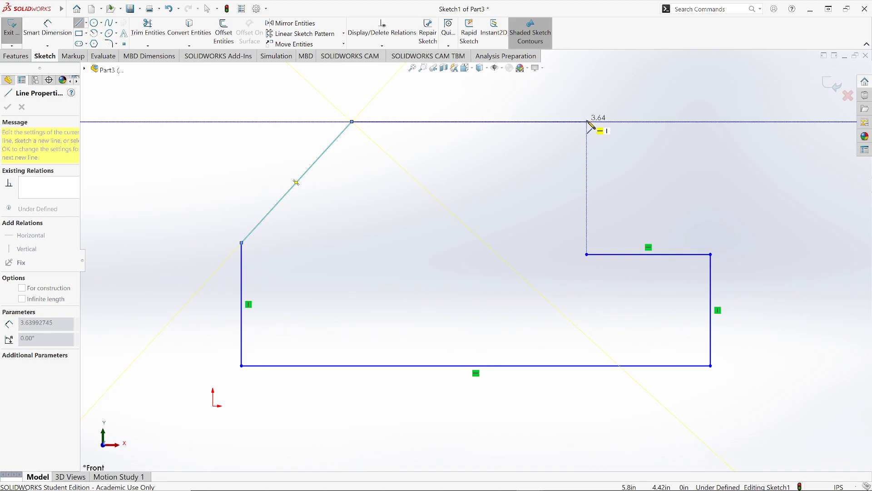
left_click(587, 122)
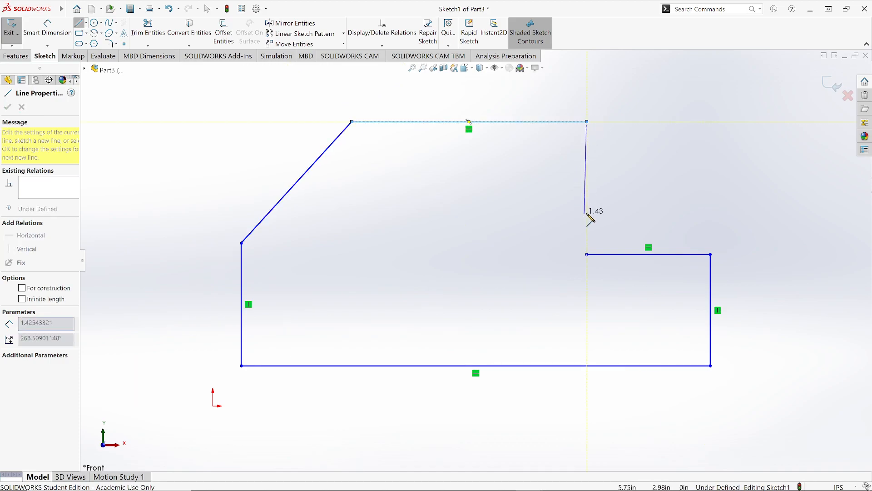
left_click(587, 254)
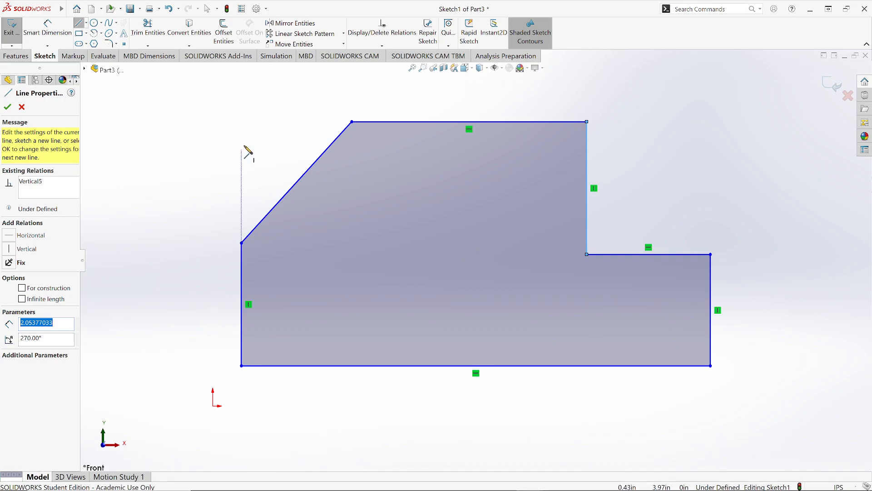
Step: Sketch a circle of about 0.76 in radius inside the profile, centred at about X 3.42, Y 2.16 in
left_click(94, 23)
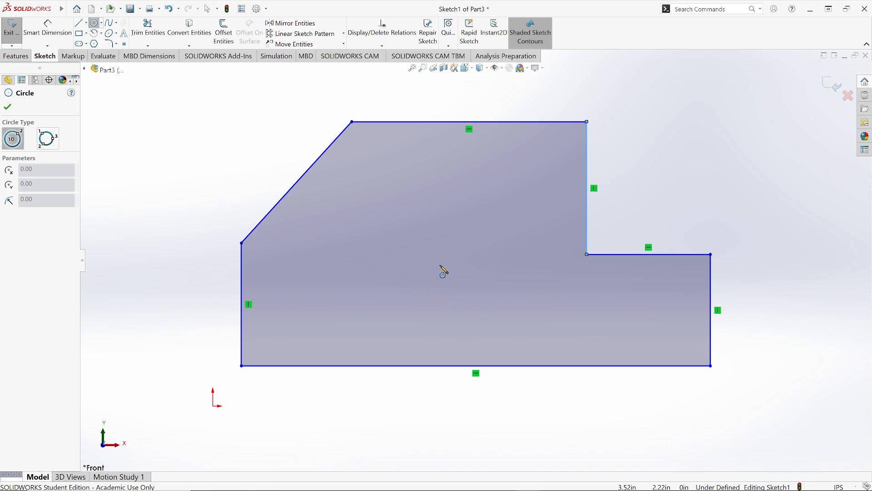
left_click(433, 268)
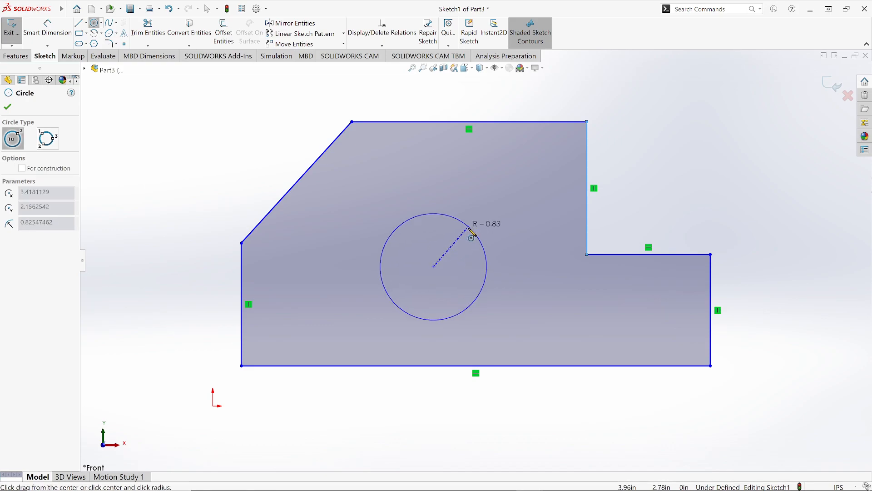
left_click(466, 230)
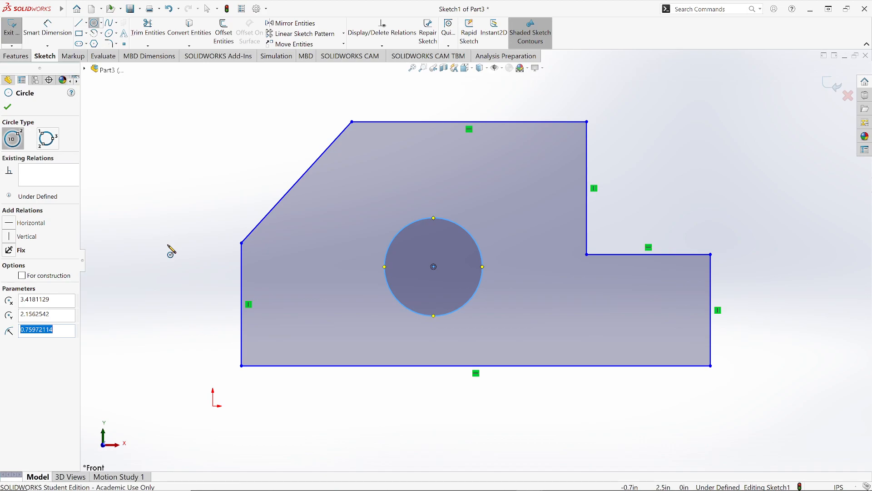
scroll(202, 300, "up", 1)
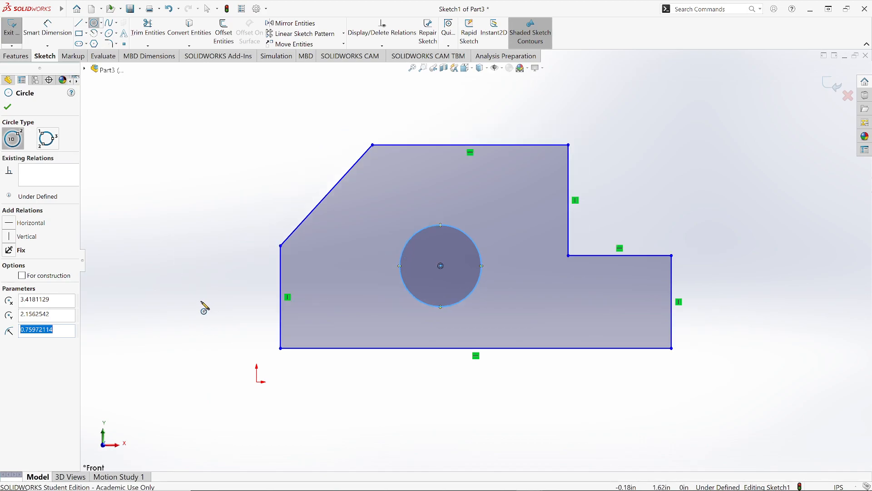
scroll(201, 300, "down", 1)
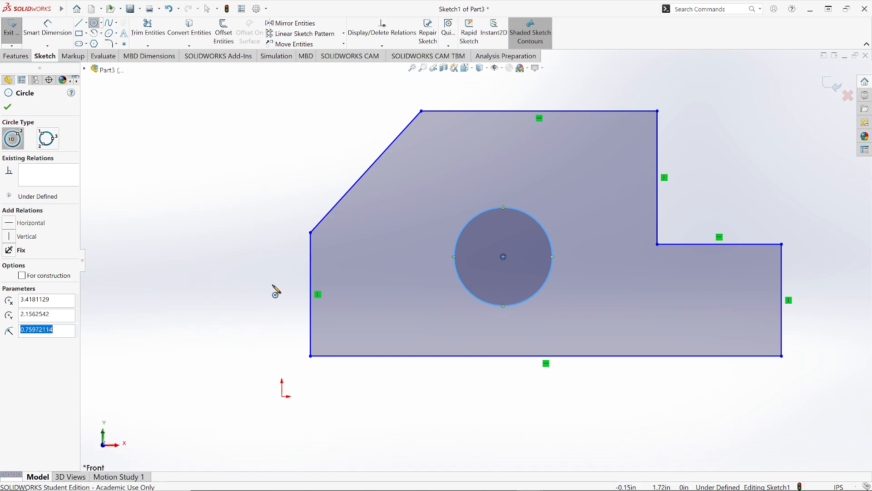
middle_click_drag(276, 291, 173, 314, "ctrl")
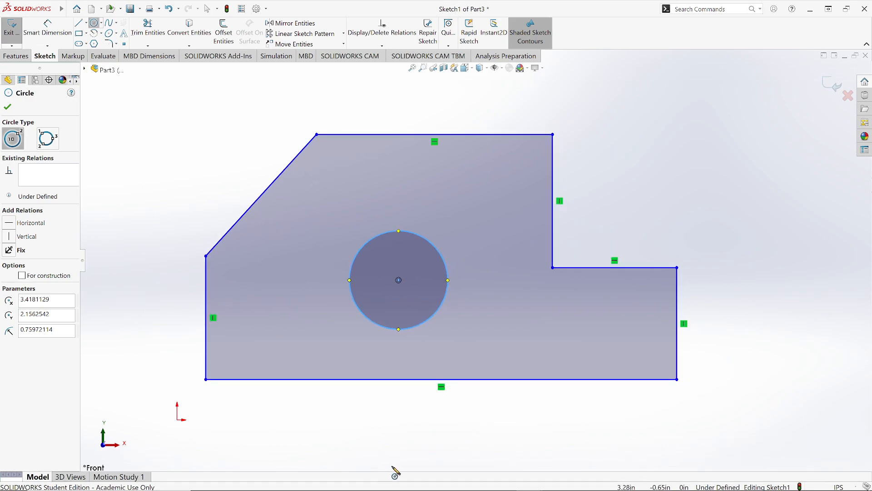
mouse_move(399, 489)
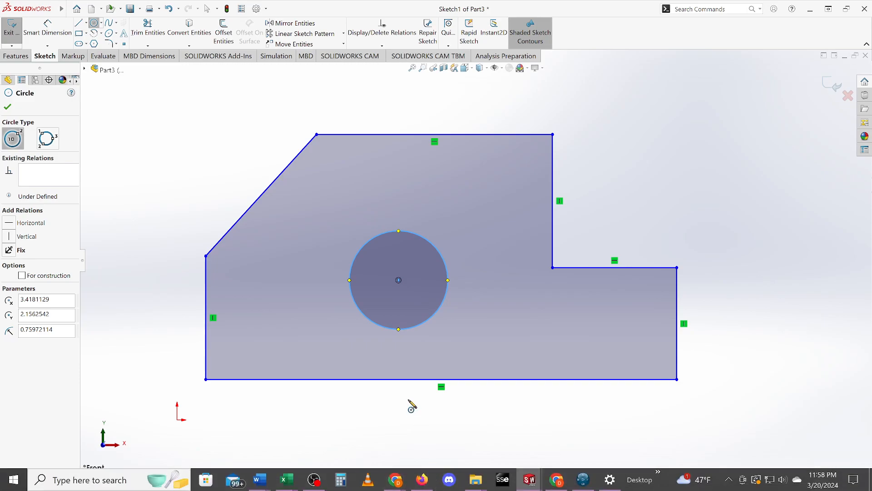